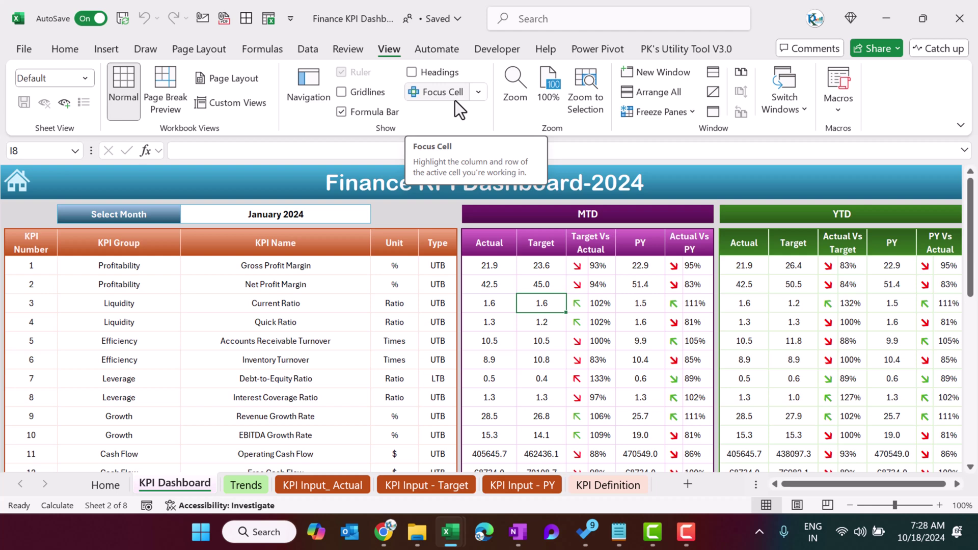
{"action": "scroll", "coordinate": [649, 325], "scroll_direction": "down", "scroll_amount": 1}
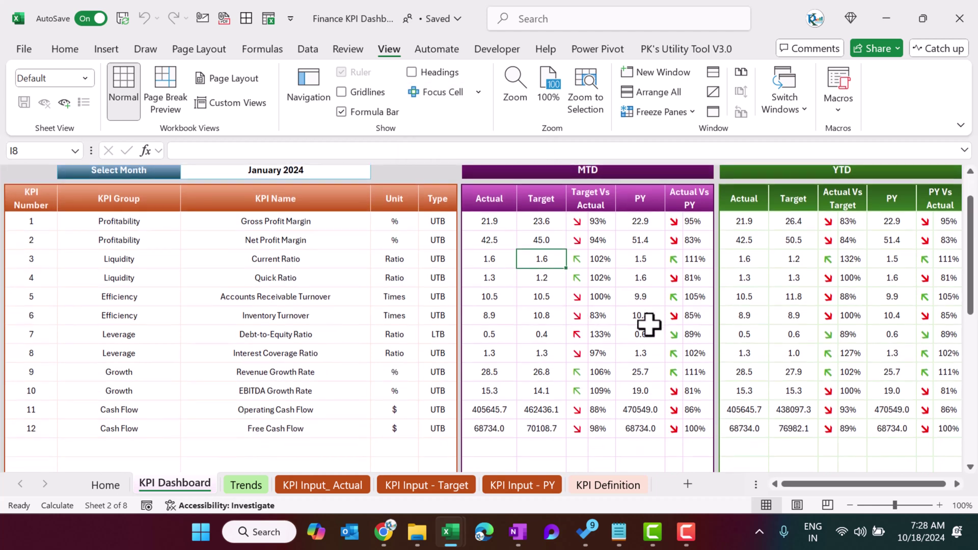
{"action": "scroll", "coordinate": [468, 308], "scroll_direction": "up", "scroll_amount": 1}
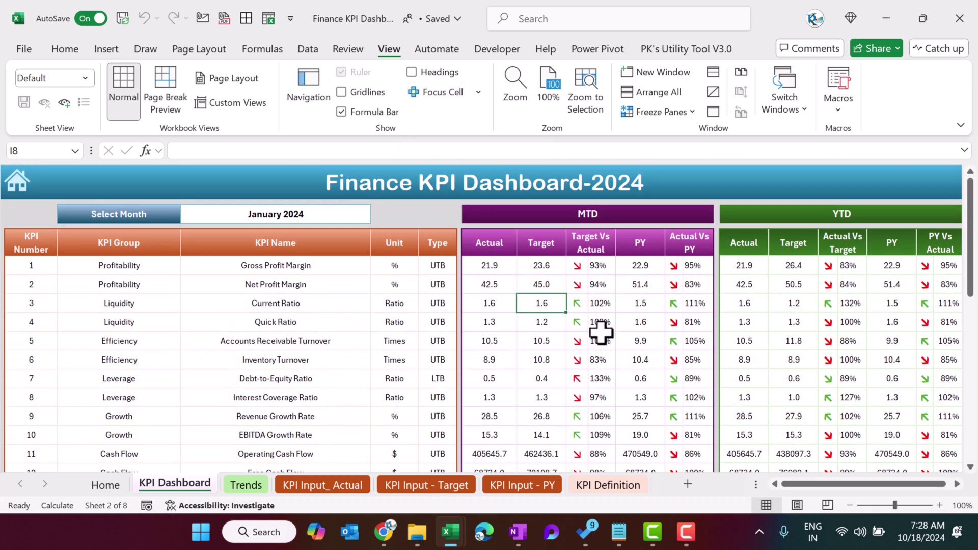
Step: Select cells on the KPI dashboard, ending on the PY value of KPI 6
{"action": "left_click", "coordinate": [603, 340]}
{"action": "left_click", "coordinate": [640, 342]}
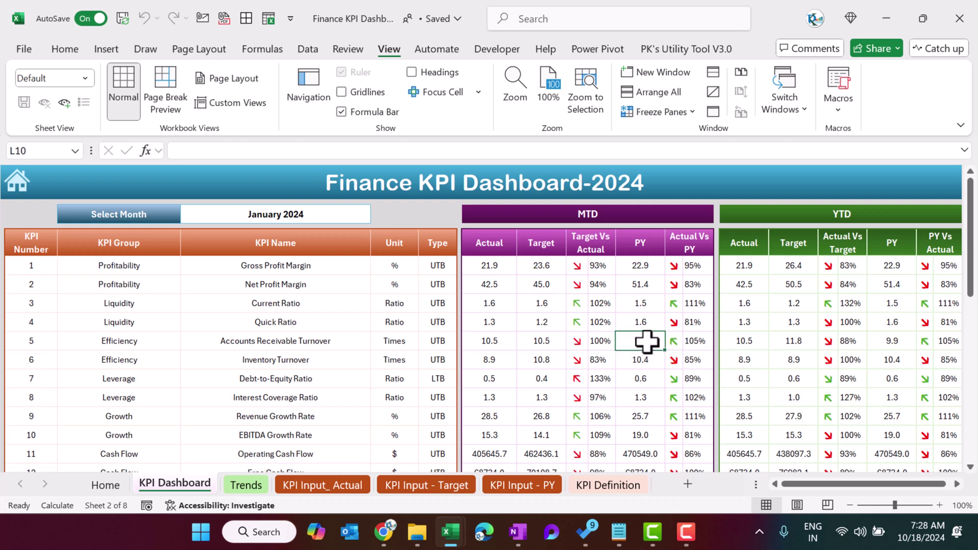
{"action": "left_click_drag", "start_coordinate": [637, 346], "coordinate": [644, 243]}
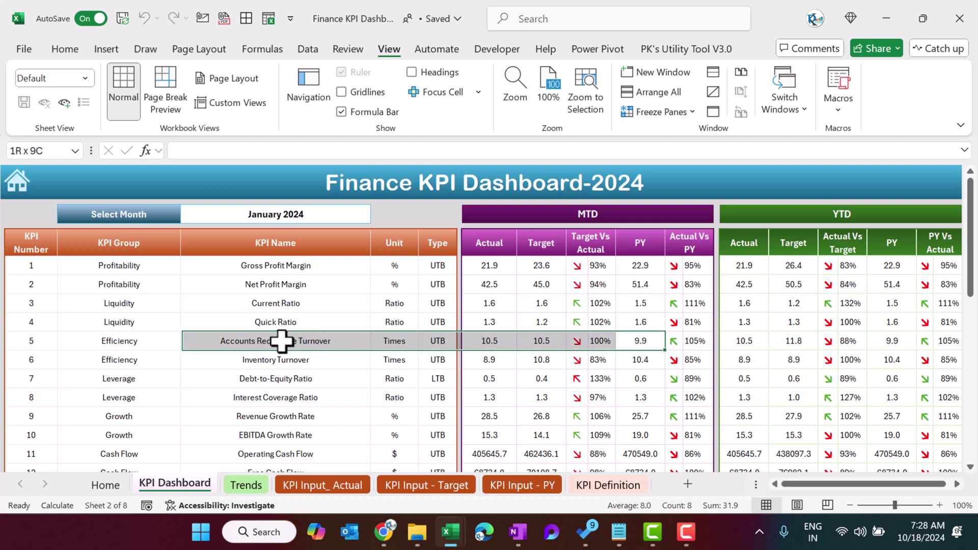
{"action": "left_click_drag", "start_coordinate": [643, 292], "coordinate": [115, 341]}
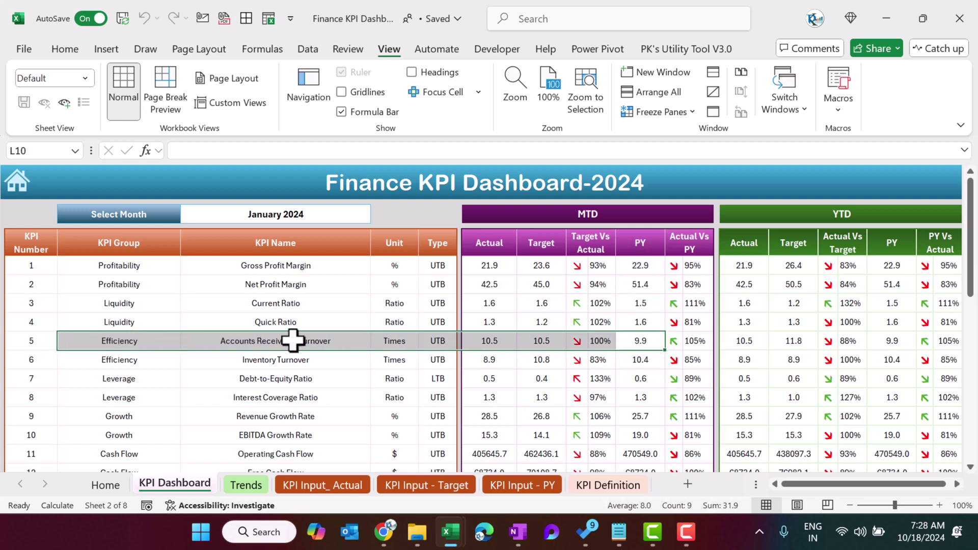
{"action": "key", "text": "Down"}
{"action": "key", "text": "Down"}
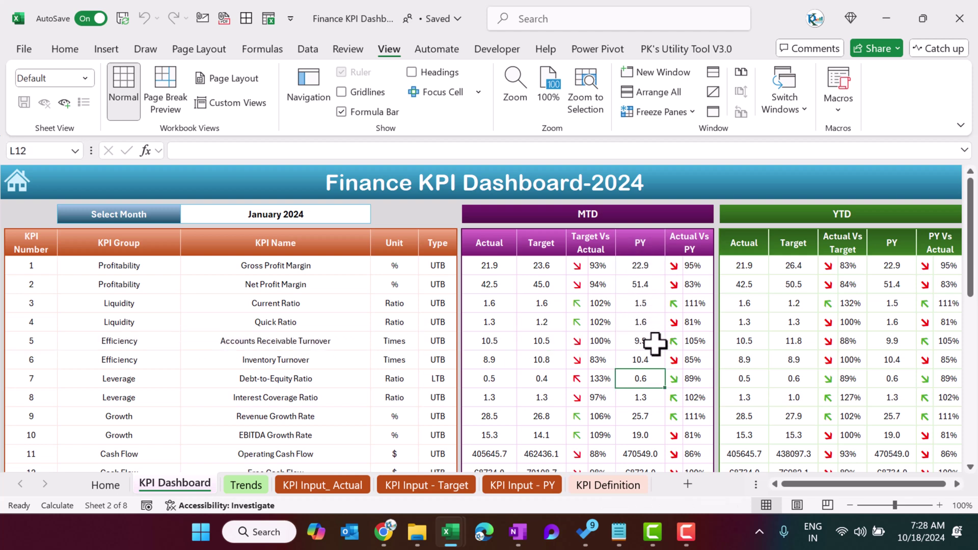
{"action": "key", "text": "Up"}
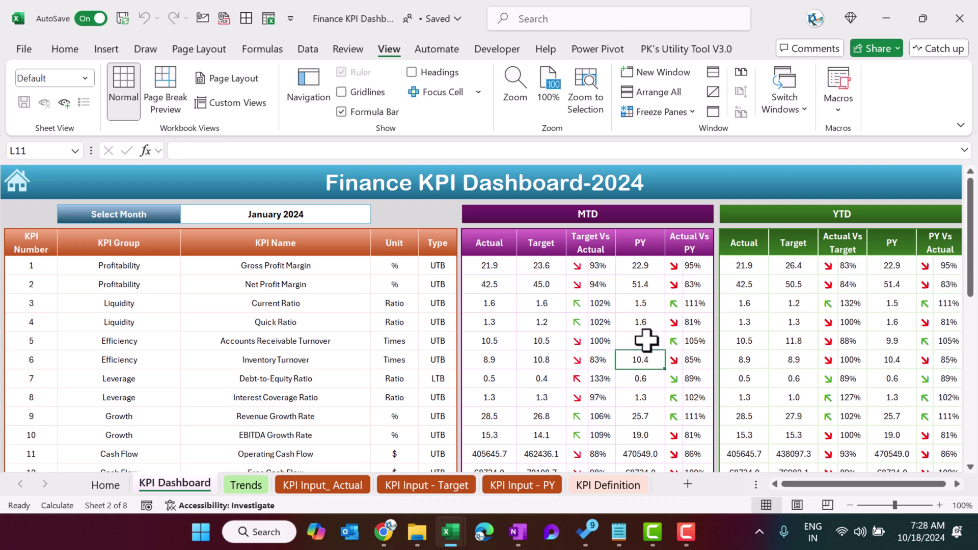
Step: Turn on Focus Cell from the View ribbon to shade the active row and column green
{"action": "left_click", "coordinate": [434, 92]}
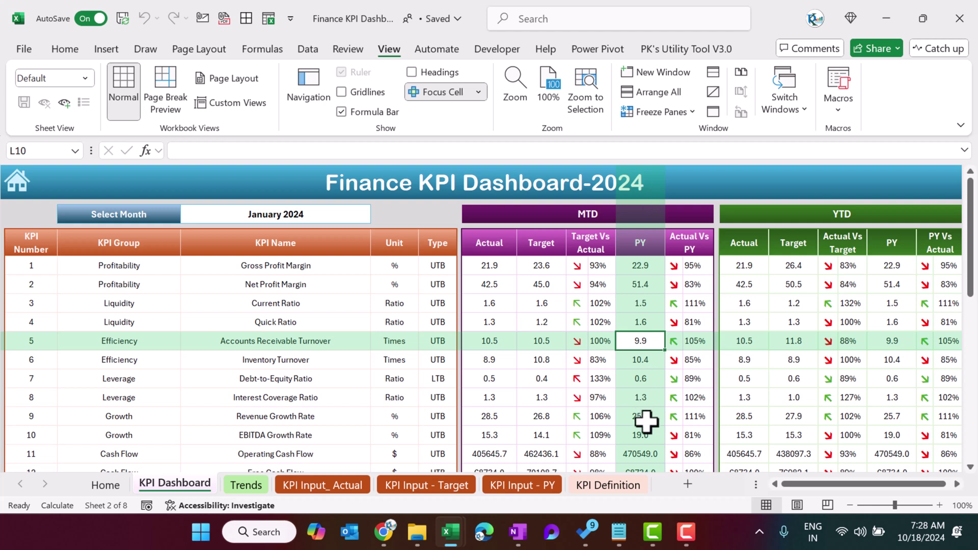
Step: Watch the green highlight follow several clicked KPI cells, then bring up the Focus Cell colour choices
{"action": "left_click", "coordinate": [536, 381]}
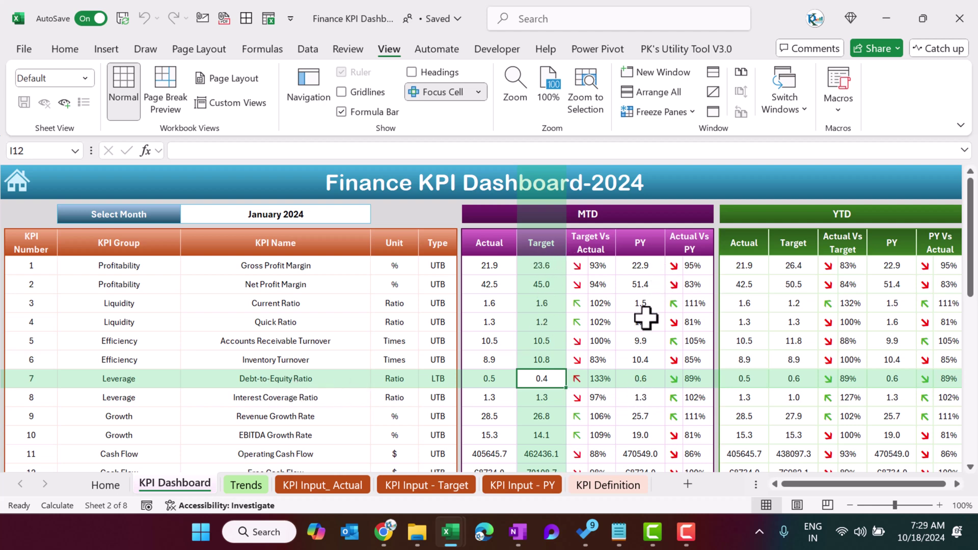
{"action": "left_click", "coordinate": [648, 340]}
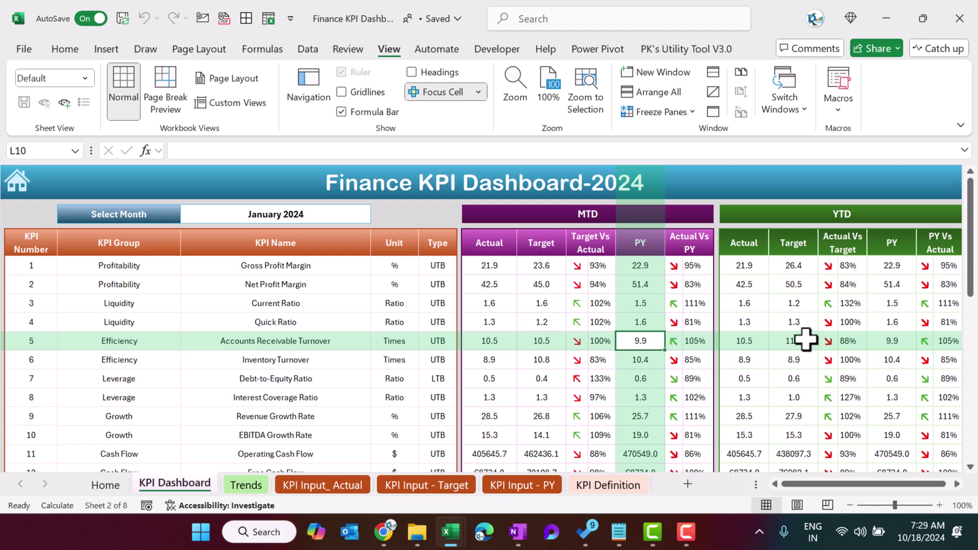
{"action": "left_click", "coordinate": [797, 326]}
{"action": "left_click", "coordinate": [752, 397]}
{"action": "left_click", "coordinate": [646, 413]}
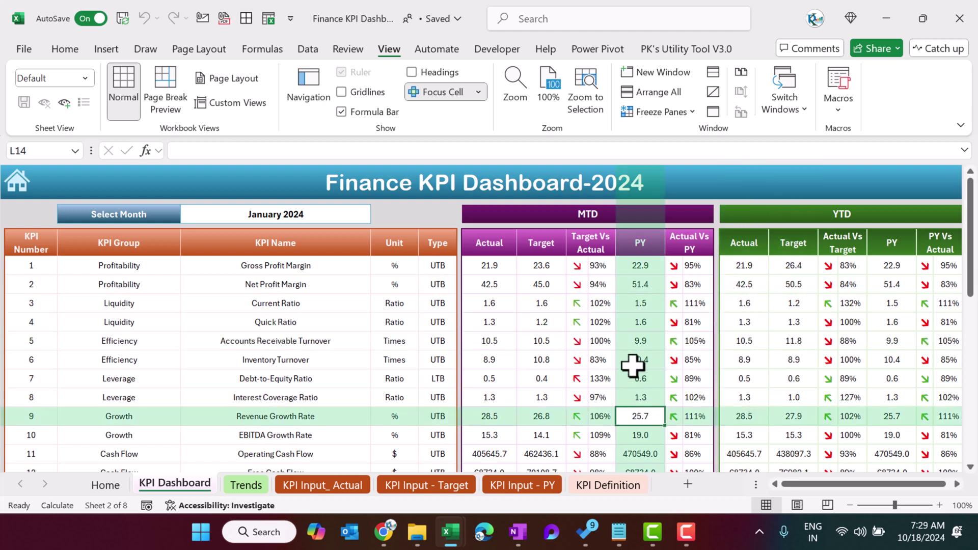
{"action": "left_click", "coordinate": [633, 344]}
{"action": "left_click", "coordinate": [544, 327]}
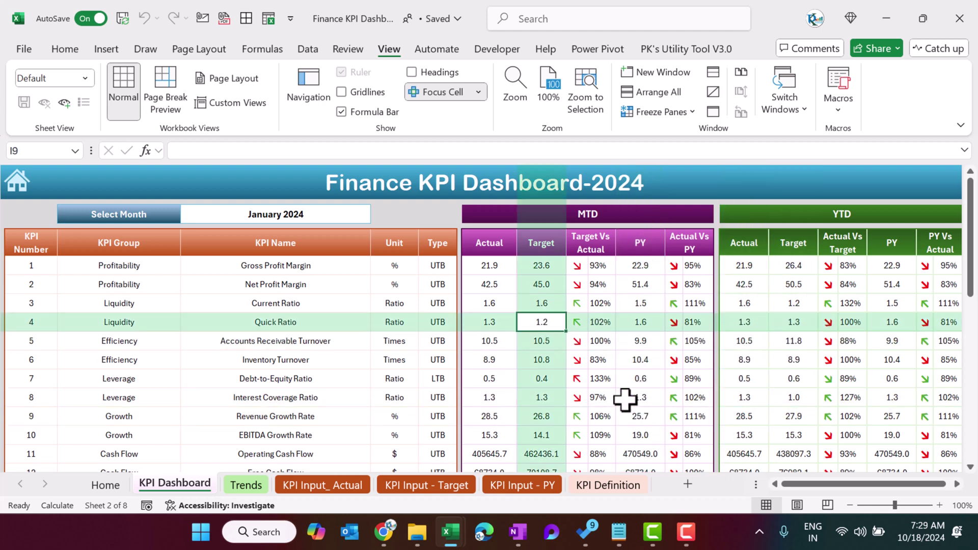
{"action": "left_click", "coordinate": [640, 305]}
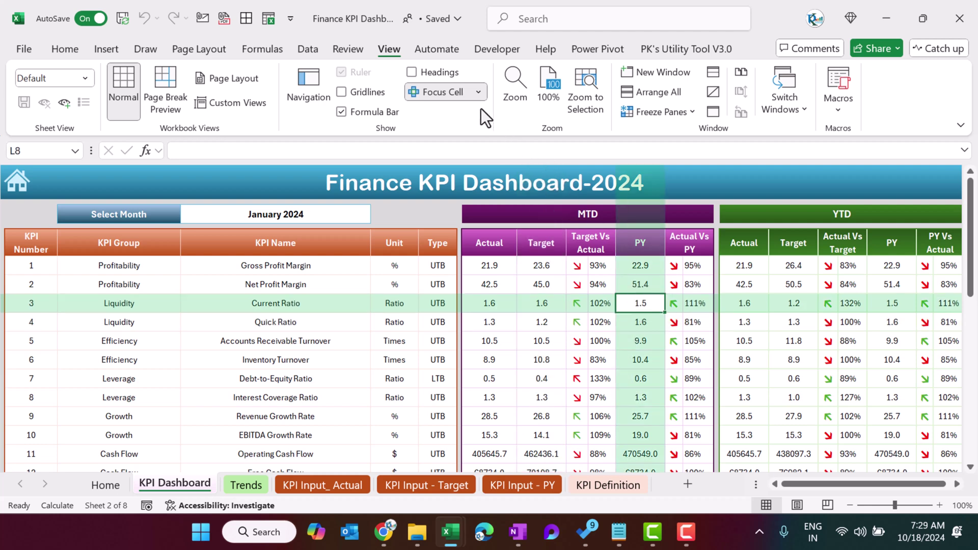
{"action": "left_click", "coordinate": [479, 93]}
{"action": "mouse_move", "coordinate": [465, 137]}
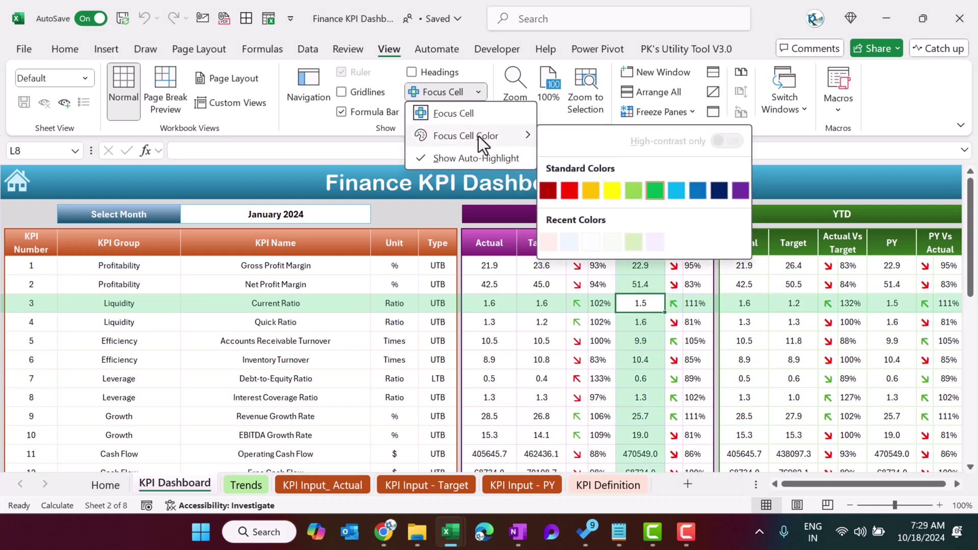
Step: Set the Focus Cell colour to yellow and check it on a couple of KPI cells
{"action": "left_click", "coordinate": [613, 191]}
{"action": "left_click", "coordinate": [538, 380]}
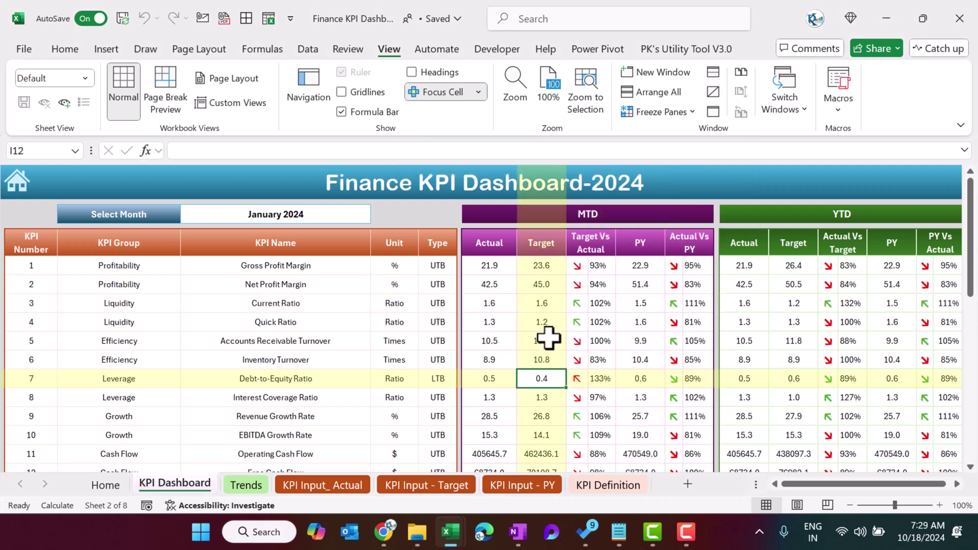
{"action": "left_click", "coordinate": [600, 322]}
Step: Change the Focus Cell colour to red and verify it on cells, ending on Current Ratio's PY value
{"action": "left_click", "coordinate": [479, 92]}
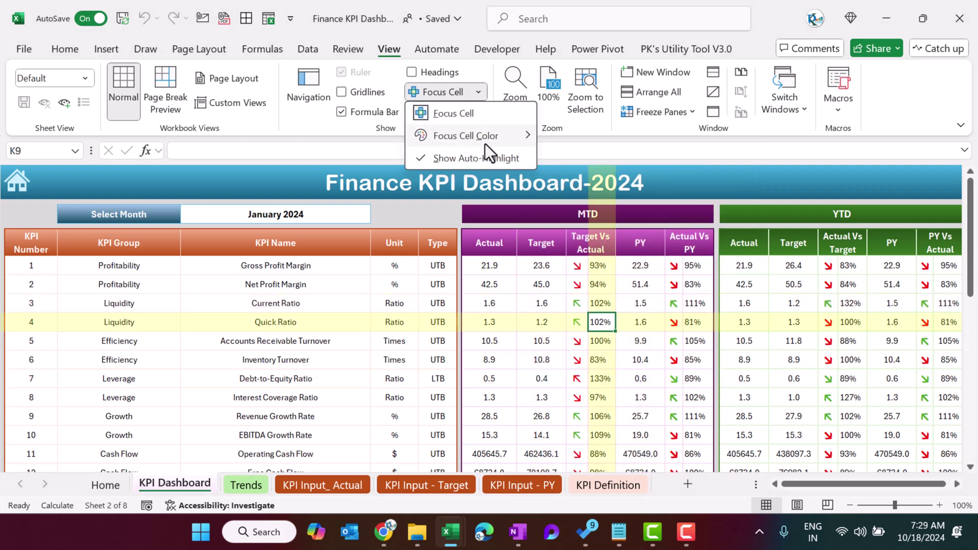
{"action": "mouse_move", "coordinate": [466, 135]}
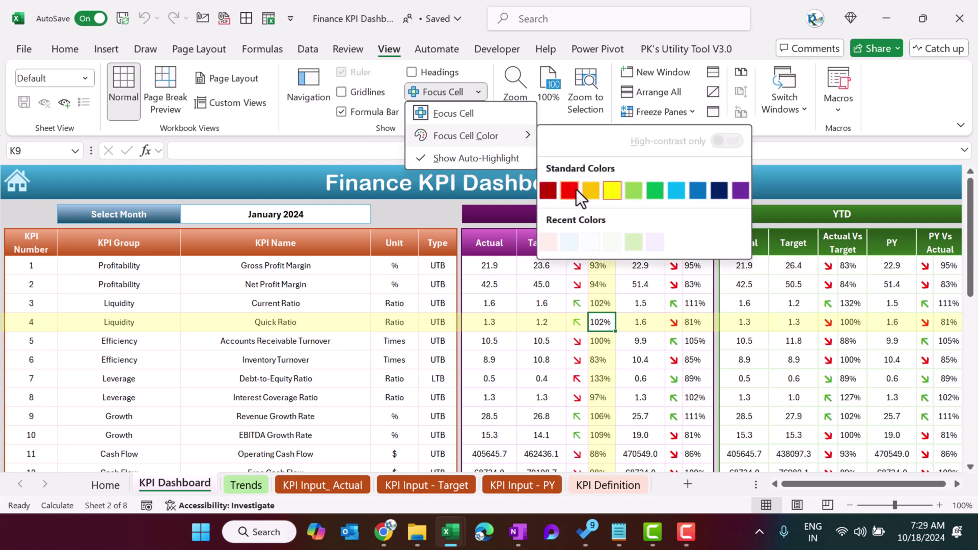
{"action": "left_click", "coordinate": [577, 190]}
{"action": "left_click", "coordinate": [648, 360]}
{"action": "left_click", "coordinate": [583, 413]}
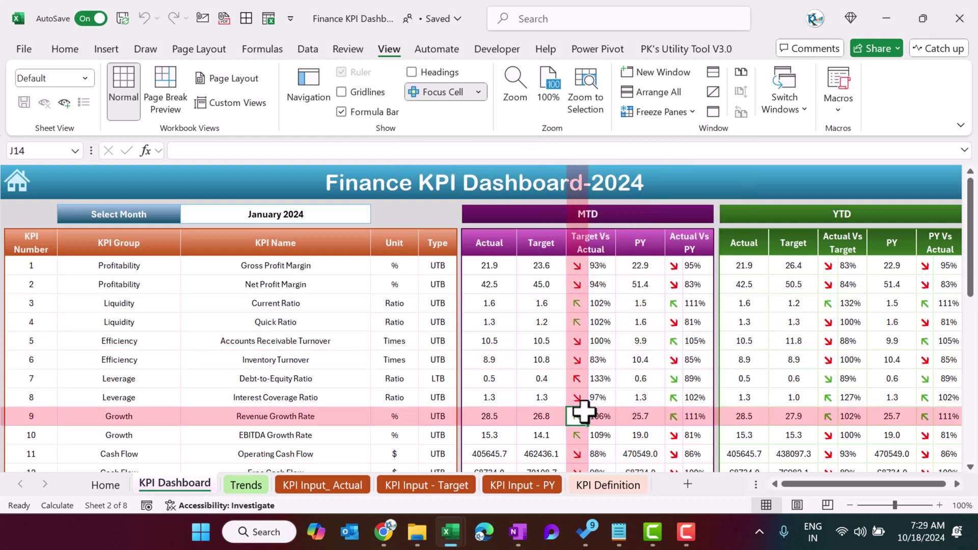
{"action": "left_click", "coordinate": [494, 356]}
{"action": "left_click", "coordinate": [641, 304]}
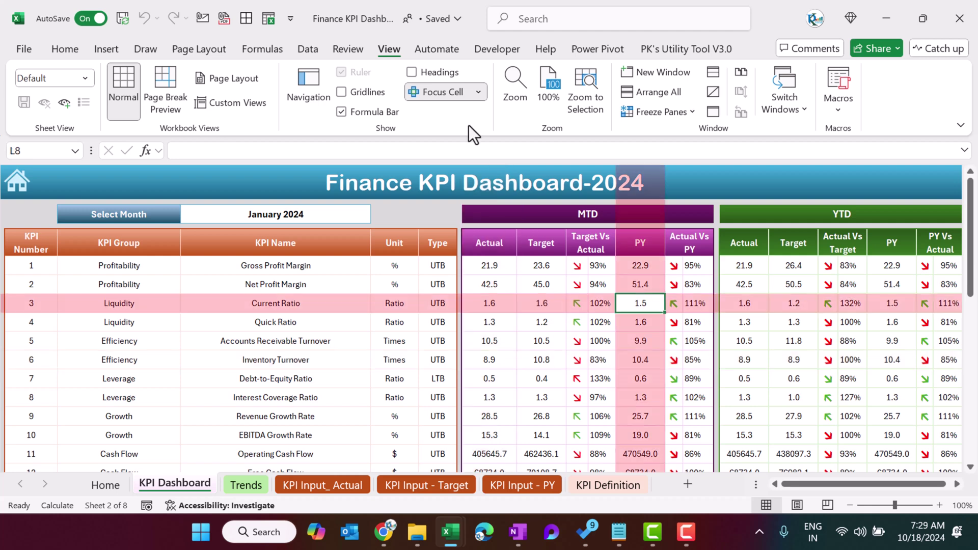
Step: Add Focus Cell to the Quick Access Toolbar for one-click toggling
{"action": "right_click", "coordinate": [439, 93]}
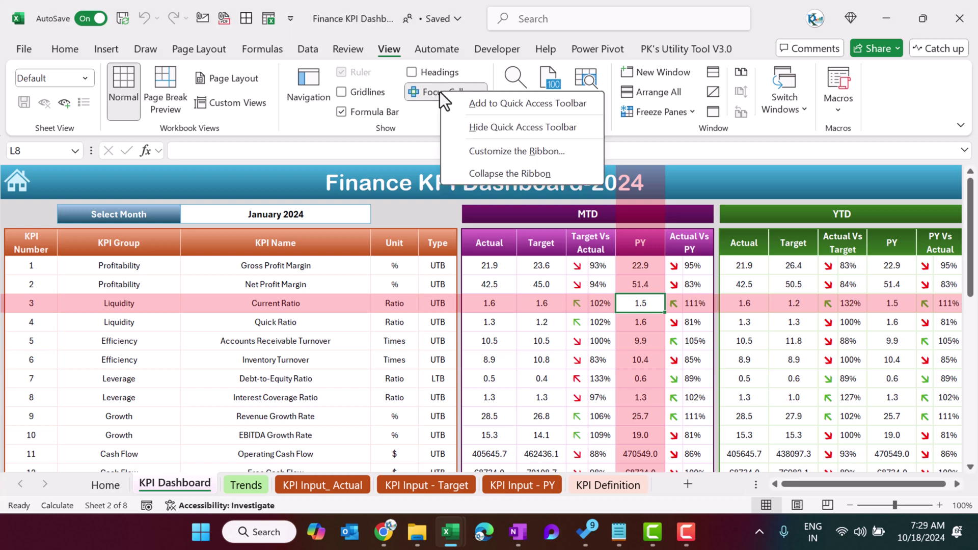
{"action": "left_click", "coordinate": [523, 107]}
{"action": "left_click", "coordinate": [510, 360]}
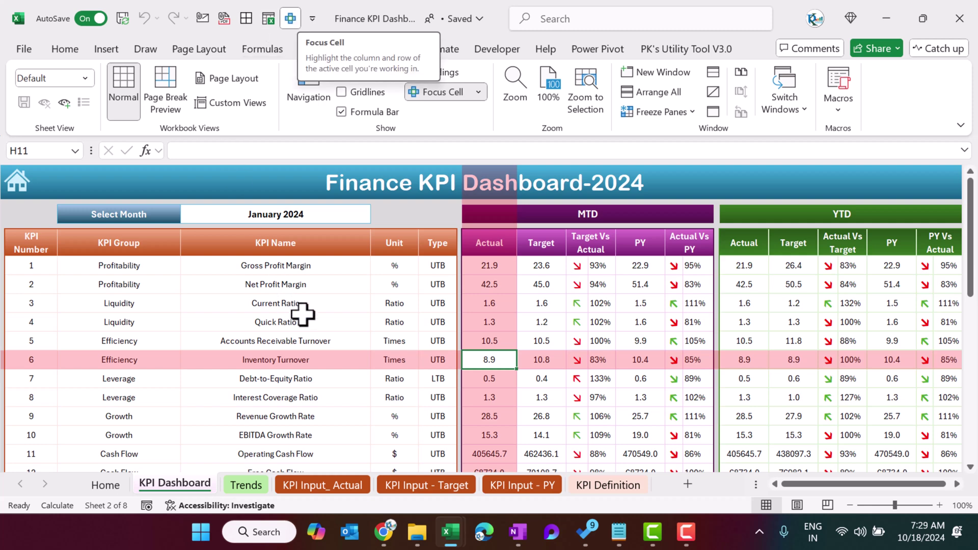
{"action": "left_click", "coordinate": [293, 20]}
{"action": "left_click", "coordinate": [365, 380]}
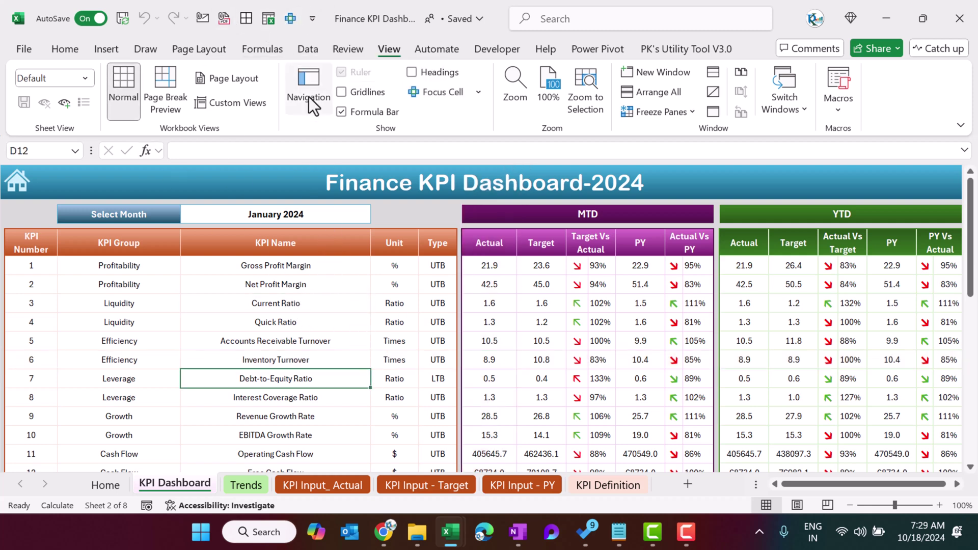
{"action": "left_click", "coordinate": [291, 19]}
{"action": "left_click", "coordinate": [436, 322]}
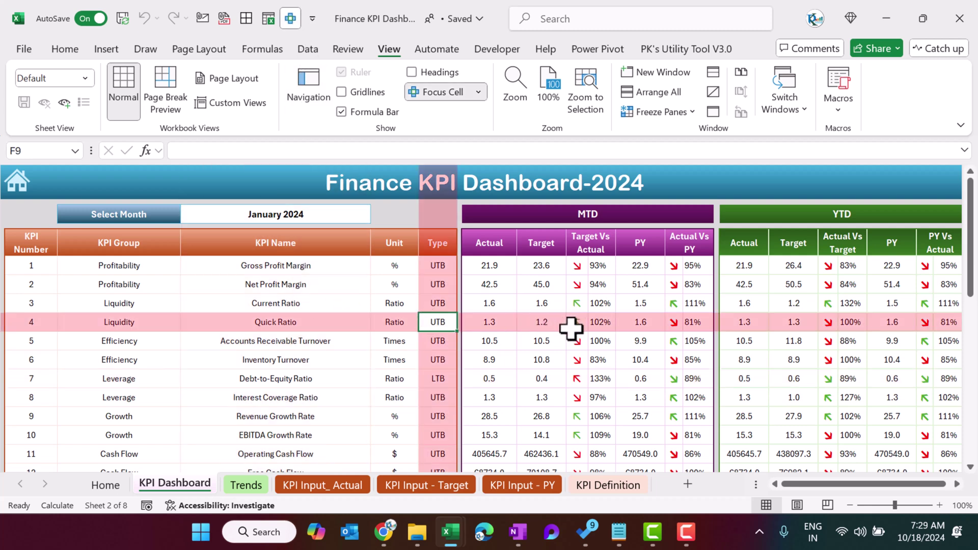
{"action": "left_click", "coordinate": [572, 328]}
{"action": "left_click", "coordinate": [647, 392]}
{"action": "left_click", "coordinate": [793, 375]}
{"action": "left_click", "coordinate": [645, 324]}
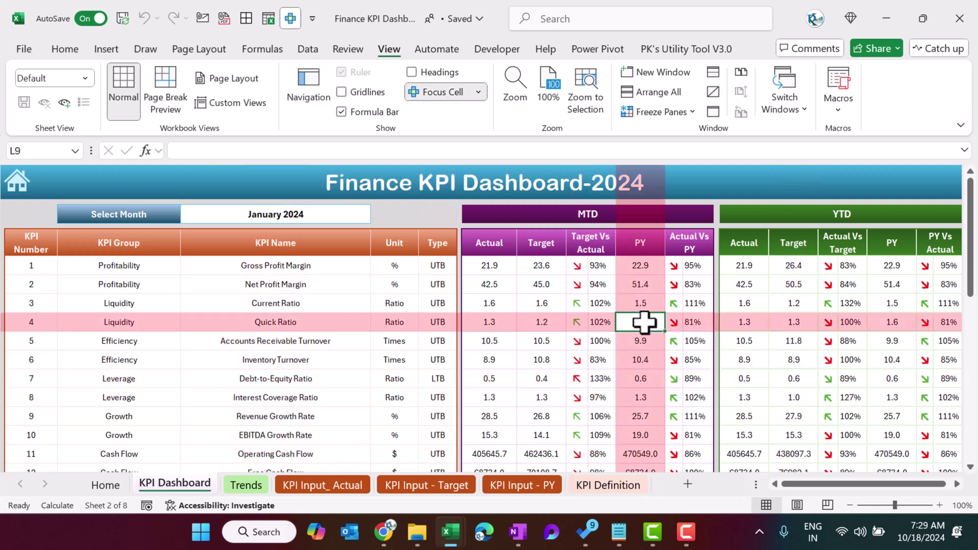
{"action": "left_click", "coordinate": [493, 322]}
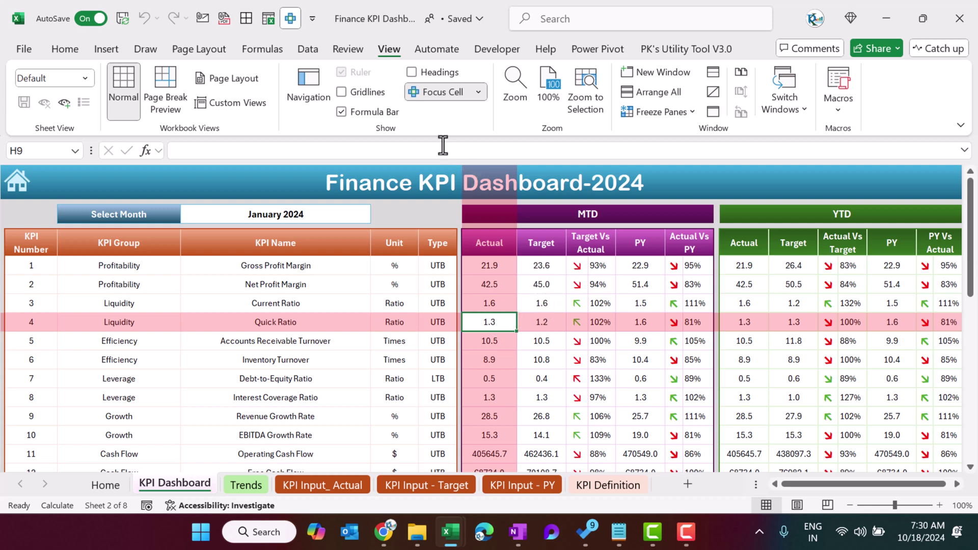
Step: Turn Focus Cell off, back on with Alt+W, E, F, and move the highlight between cells
{"action": "left_click", "coordinate": [435, 92]}
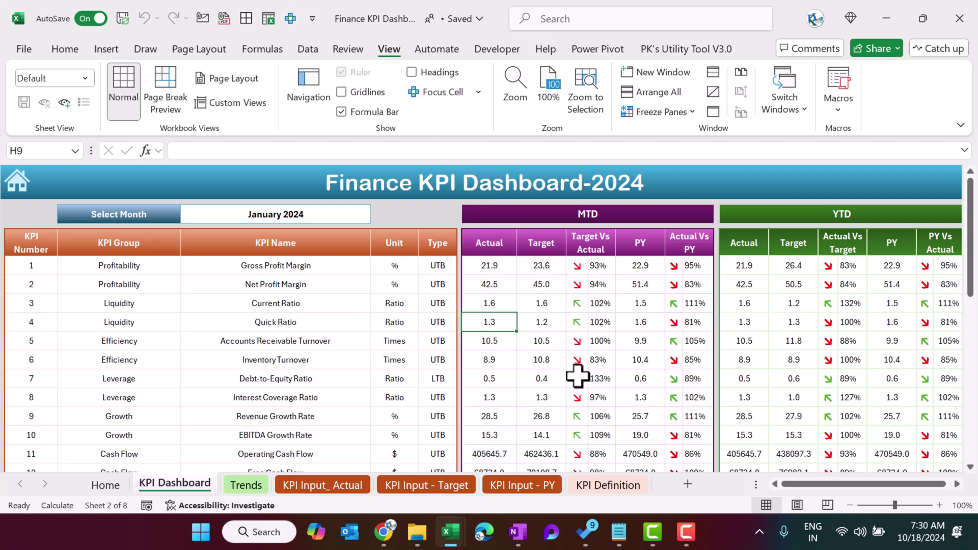
{"action": "key", "text": "alt+w"}
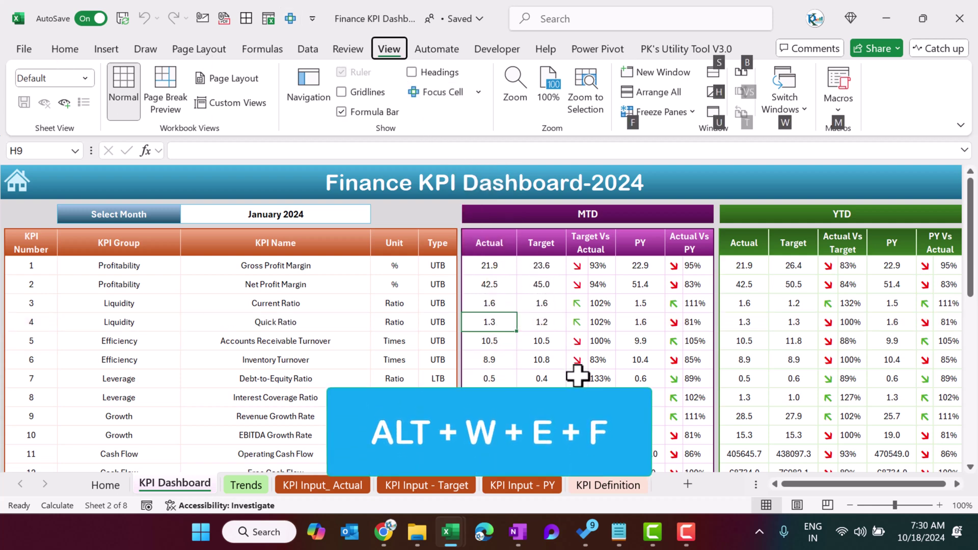
{"action": "key", "text": "e"}
{"action": "key", "text": "f"}
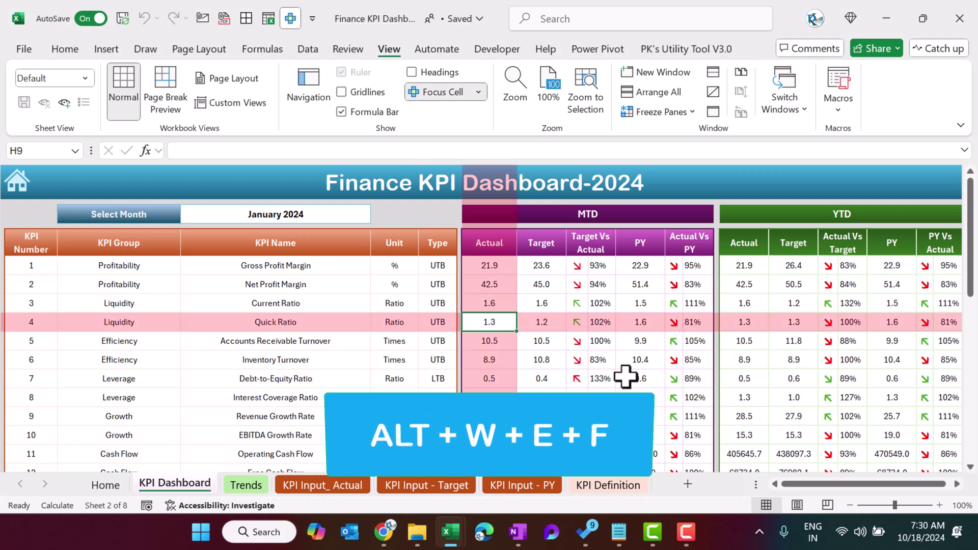
{"action": "left_click", "coordinate": [625, 375]}
{"action": "key", "text": "Up"}
{"action": "key", "text": "Left"}
{"action": "key", "text": "Left"}
{"action": "key", "text": "Left"}
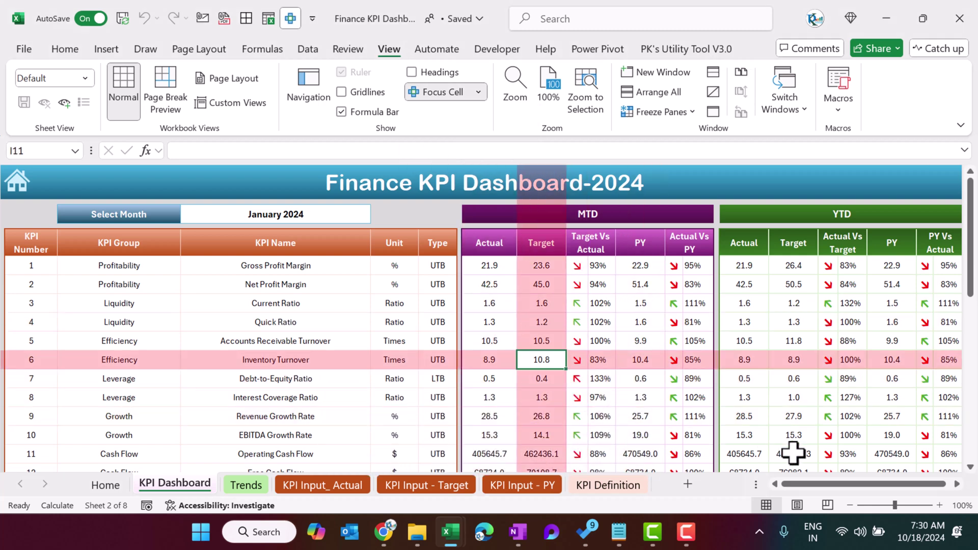
Step: Toggle Focus Cell off, on and off again with Alt+W, E, F, leaving it turned off
{"action": "key", "text": "alt+w"}
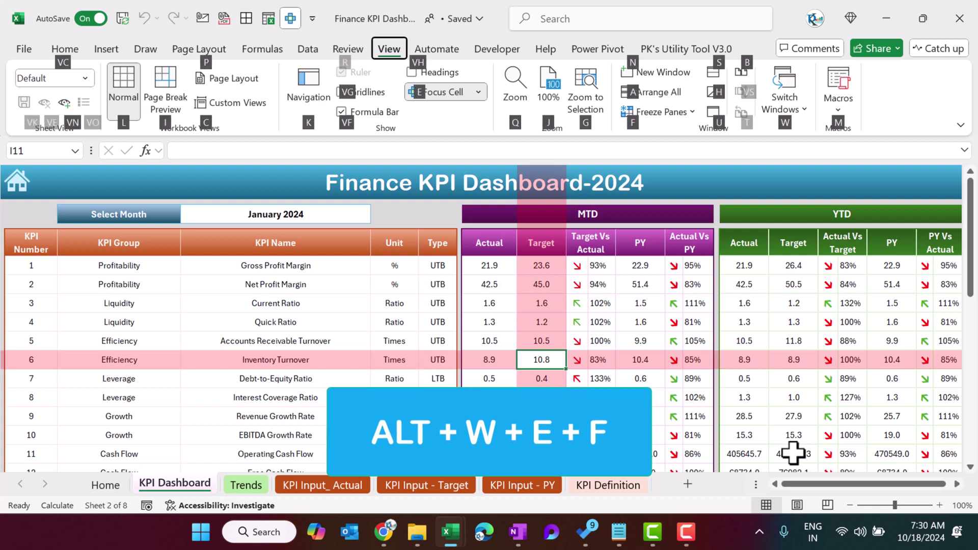
{"action": "key", "text": "e"}
{"action": "key", "text": "f"}
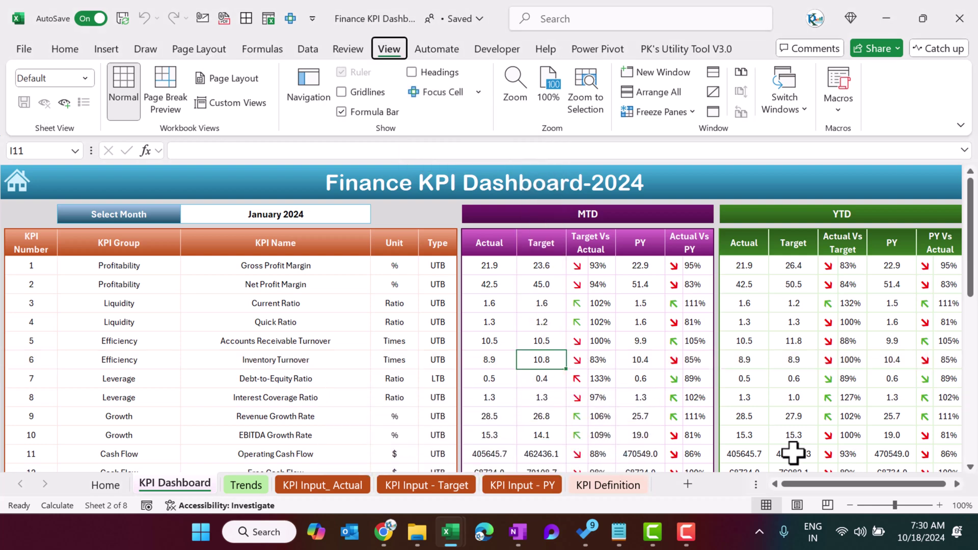
{"action": "key", "text": "alt+w"}
{"action": "key", "text": "e"}
{"action": "key", "text": "f"}
{"action": "key", "text": "alt+w"}
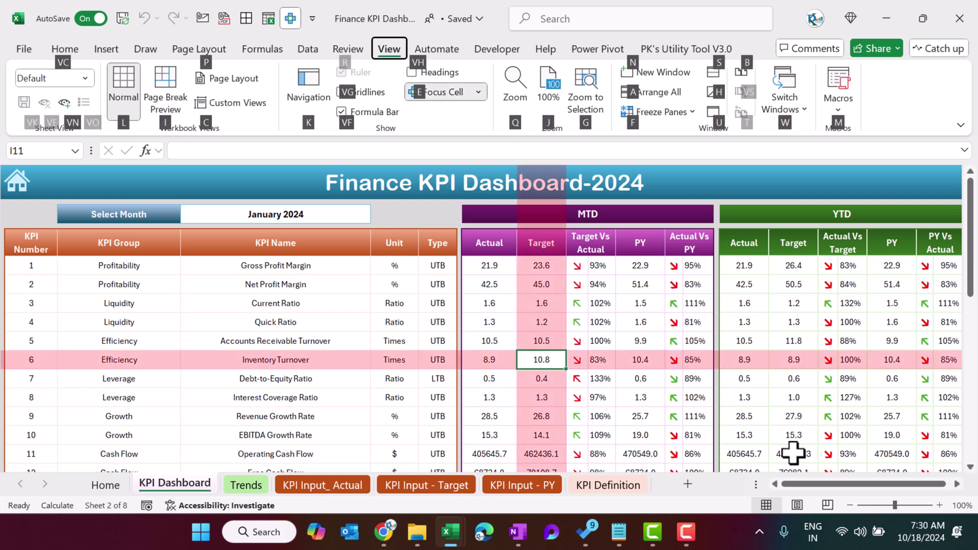
{"action": "key", "text": "e"}
{"action": "key", "text": "f"}
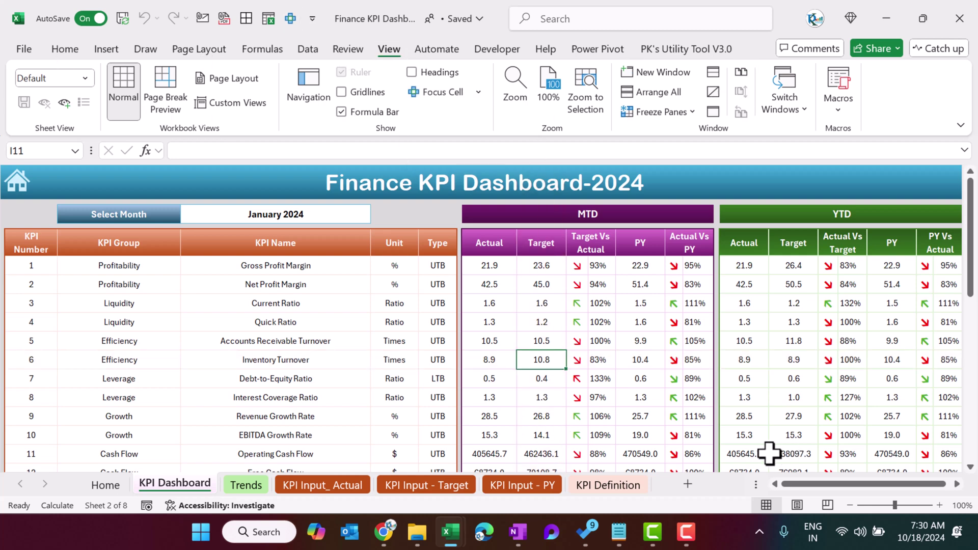
{"action": "key", "text": "Up"}
{"action": "key", "text": "Up"}
{"action": "key", "text": "Up"}
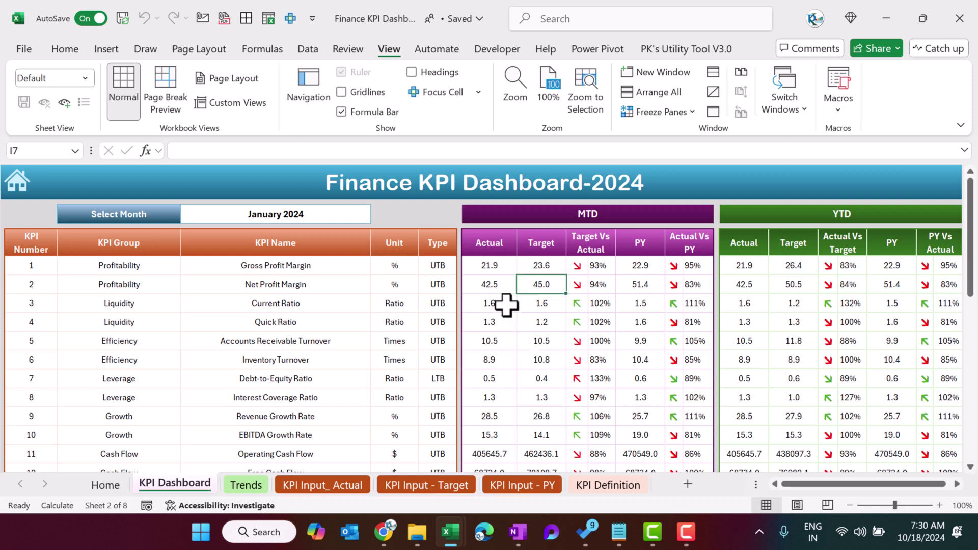
Step: Switch to the Sample workbook and use Find and Replace to locate Raj on the Sales sheet
{"action": "key", "text": "ctrl+Tab"}
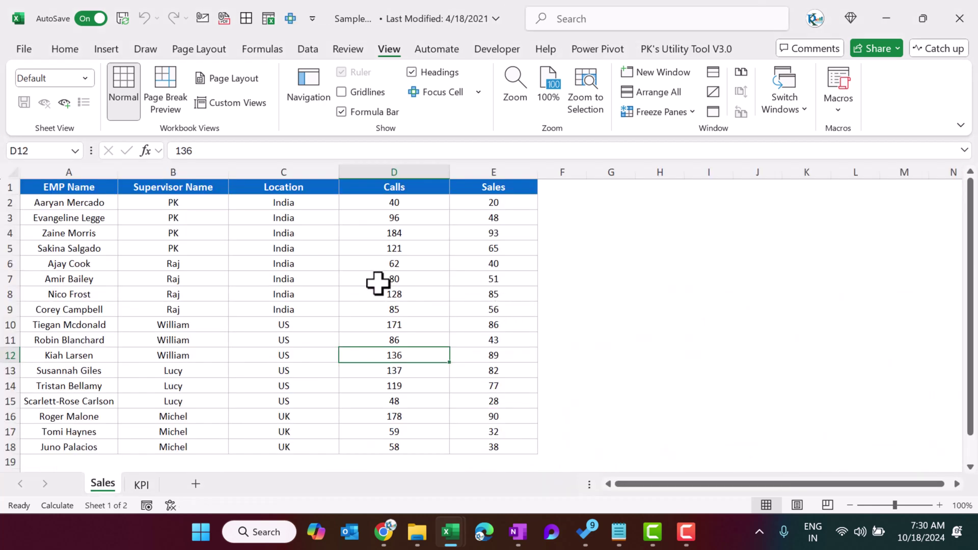
{"action": "left_click", "coordinate": [308, 369]}
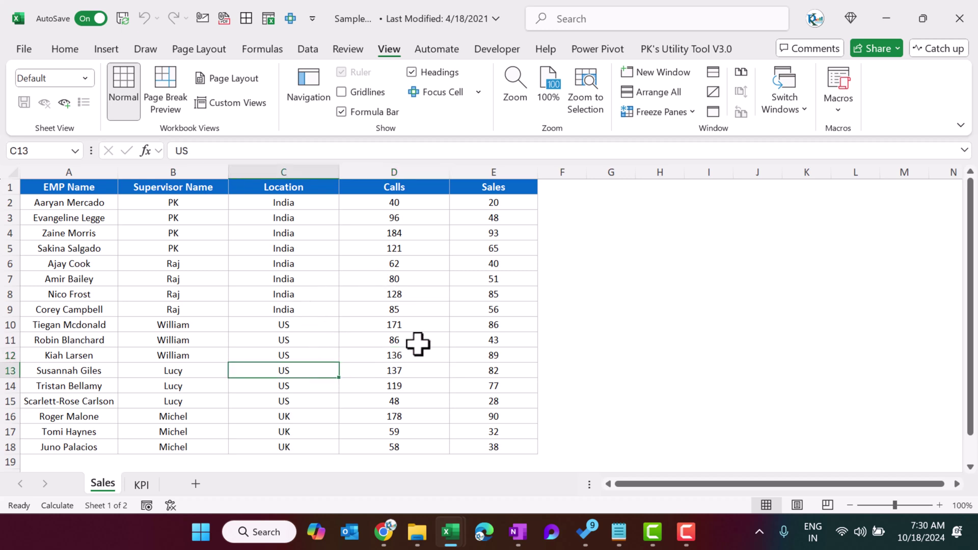
{"action": "key", "text": "ctrl+f"}
{"action": "type", "text": "Raj"}
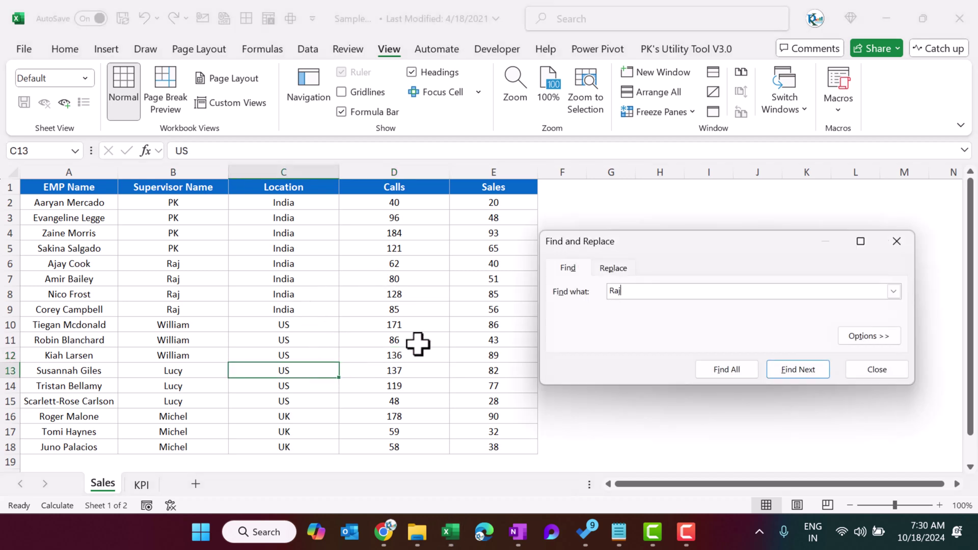
{"action": "key", "text": "Return"}
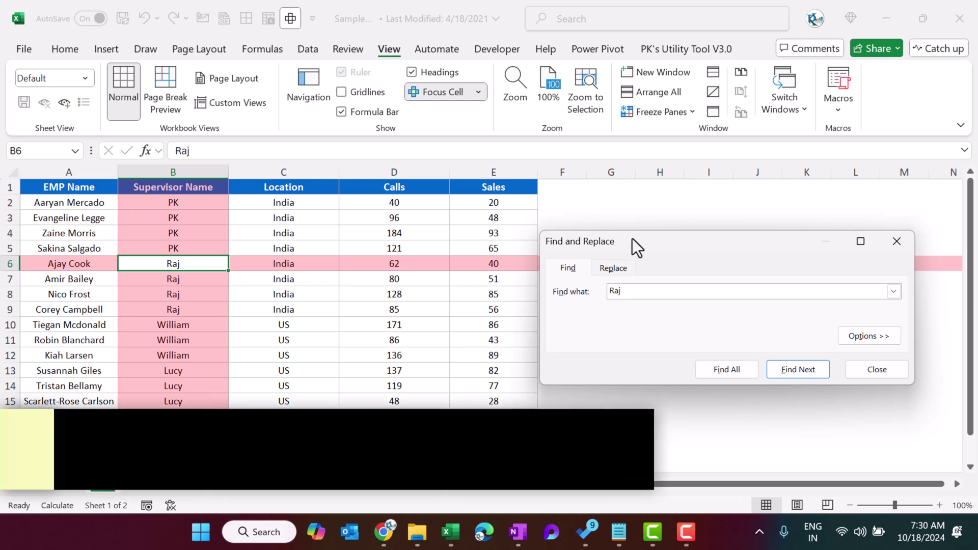
{"action": "left_click_drag", "start_coordinate": [632, 239], "coordinate": [383, 329]}
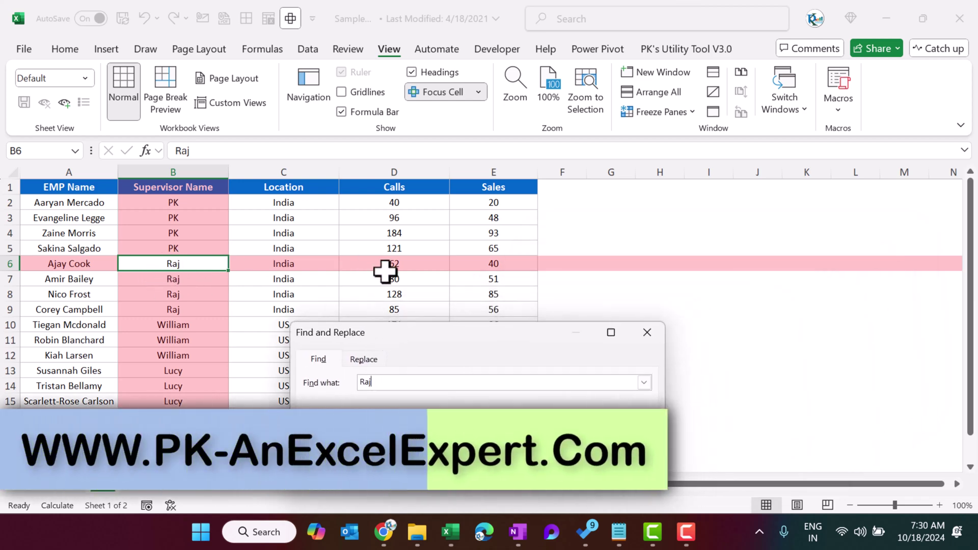
Step: Search for 128 instead so cell D8's row and column get auto-highlighted
{"action": "double_click", "coordinate": [364, 382]}
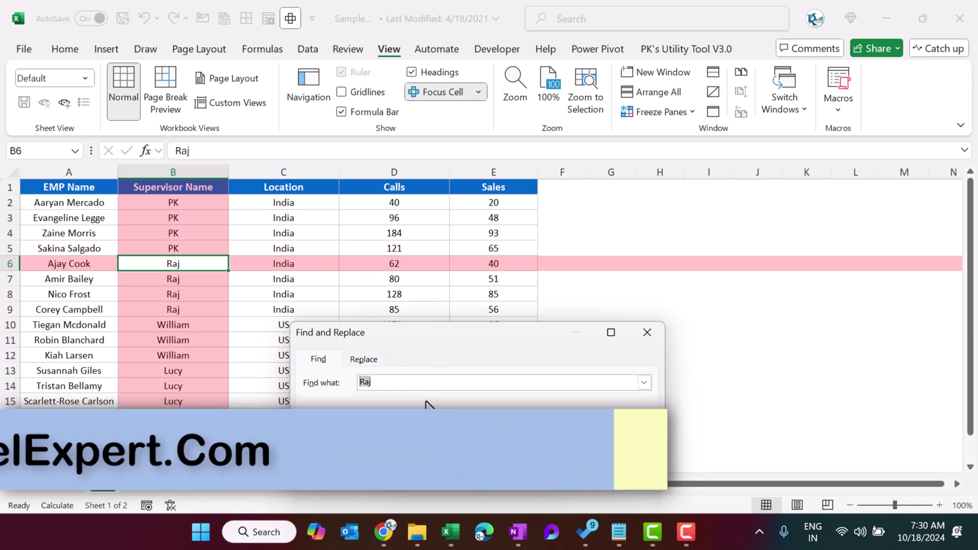
{"action": "type", "text": "128"}
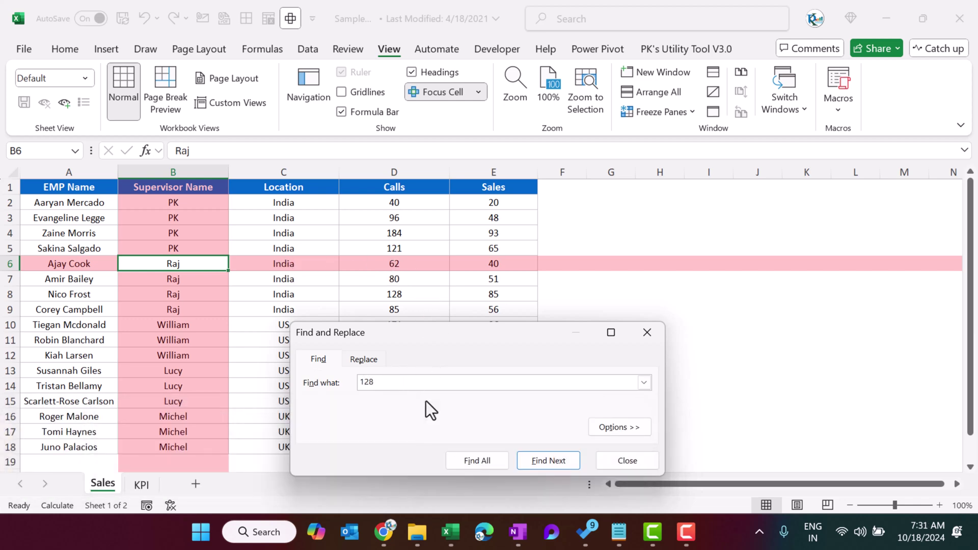
{"action": "key", "text": "Return"}
{"action": "left_click_drag", "start_coordinate": [430, 345], "coordinate": [722, 291]}
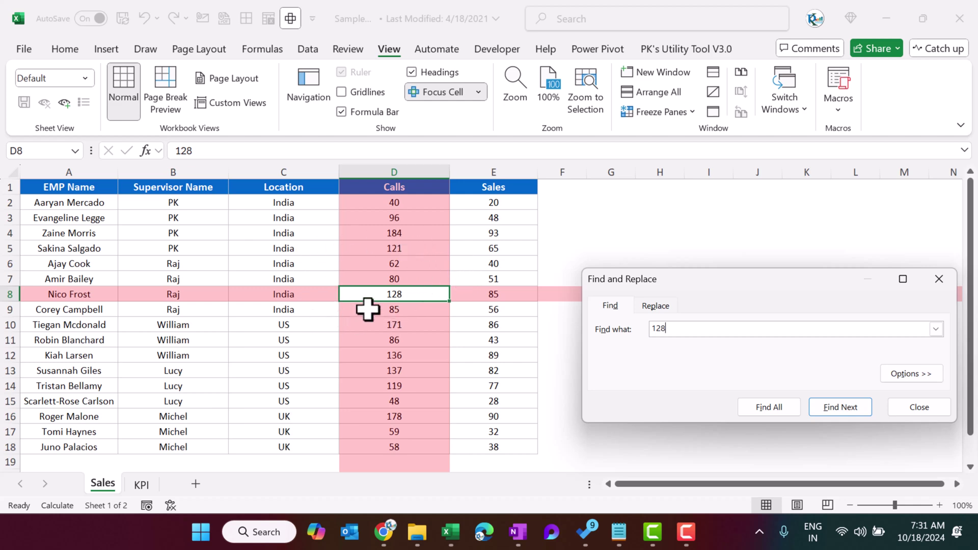
Step: Uncheck Show Auto-Highlight in the Focus Cell options
{"action": "left_click", "coordinate": [482, 94]}
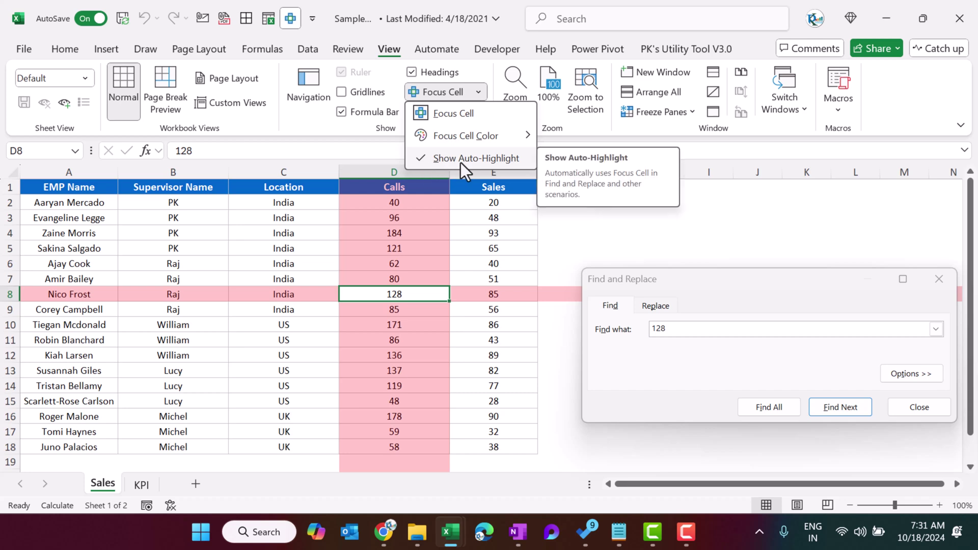
{"action": "left_click", "coordinate": [475, 159]}
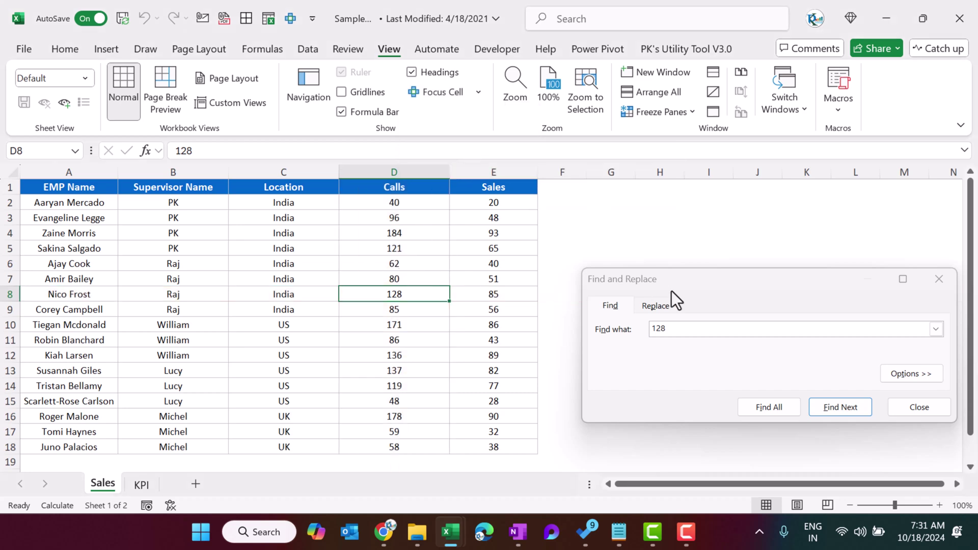
{"action": "left_click_drag", "start_coordinate": [652, 277], "coordinate": [518, 274]}
Step: Find PK and then Raj, which now reach their cells without row-and-column shading
{"action": "left_click_drag", "start_coordinate": [559, 325], "coordinate": [508, 327]}
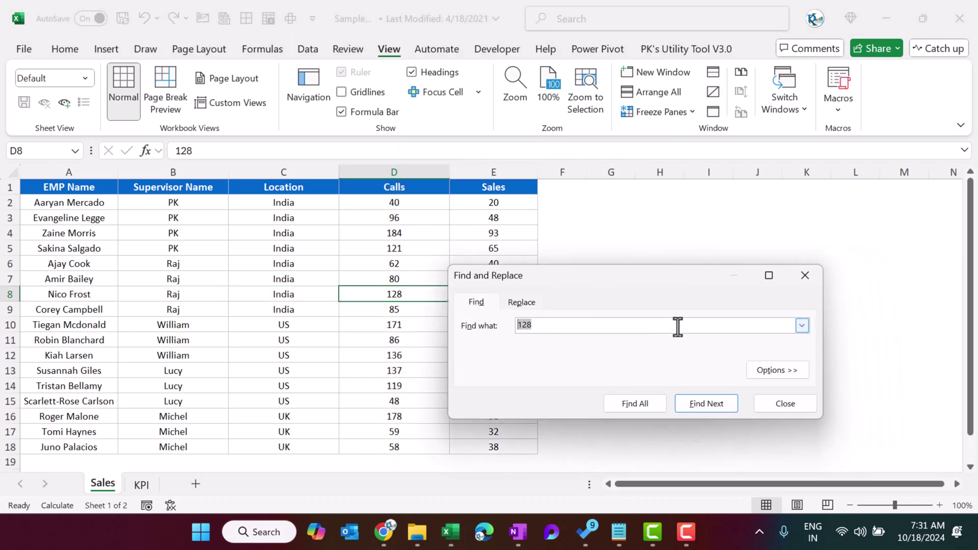
{"action": "type", "text": "PK"}
{"action": "key", "text": "Return"}
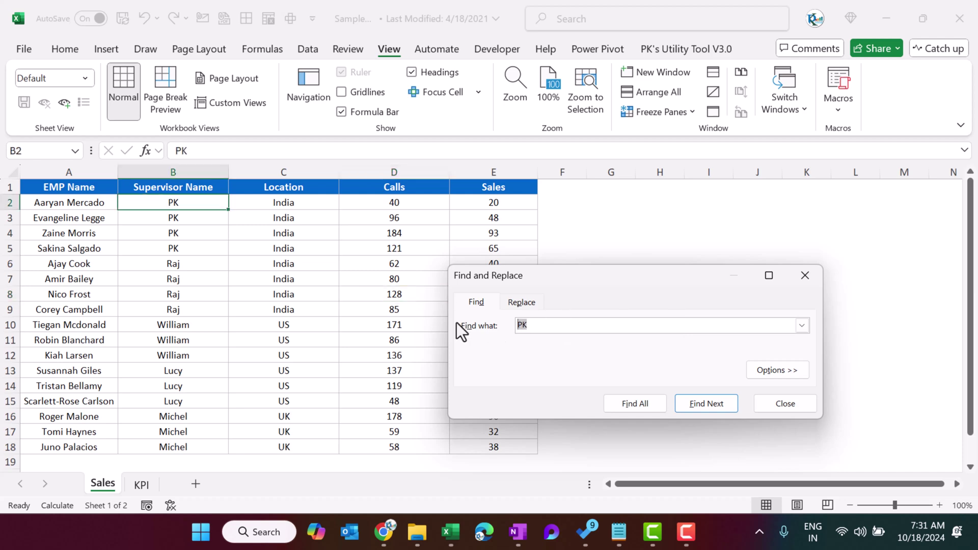
{"action": "type", "text": "Raj"}
{"action": "key", "text": "Return"}
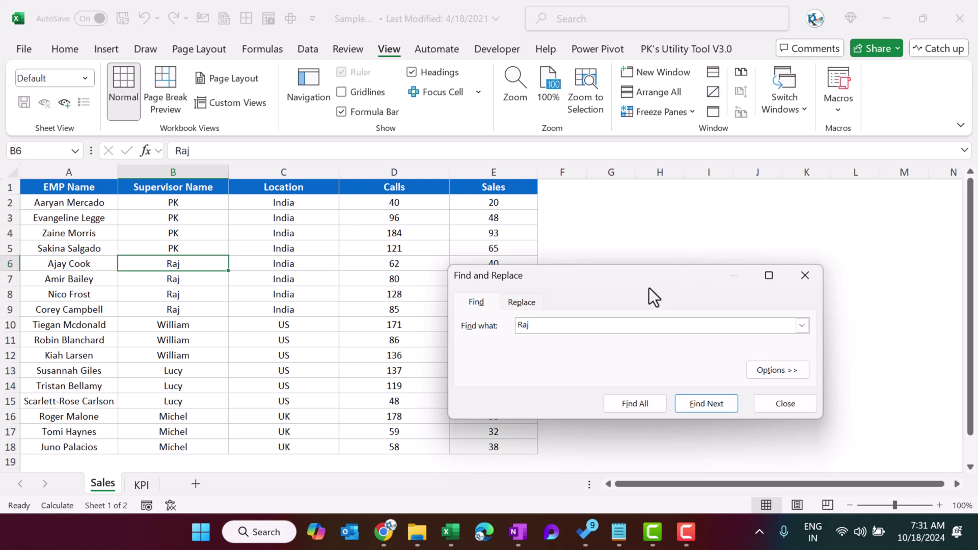
Step: Re-check Show Auto-Highlight and find the next Raj so B7's row and column are tinted red
{"action": "left_click", "coordinate": [478, 91]}
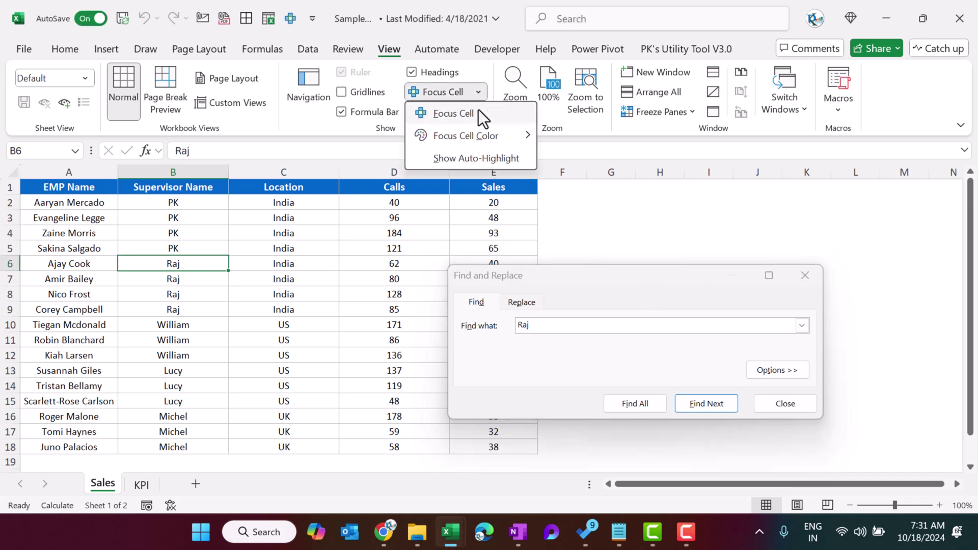
{"action": "left_click", "coordinate": [475, 160]}
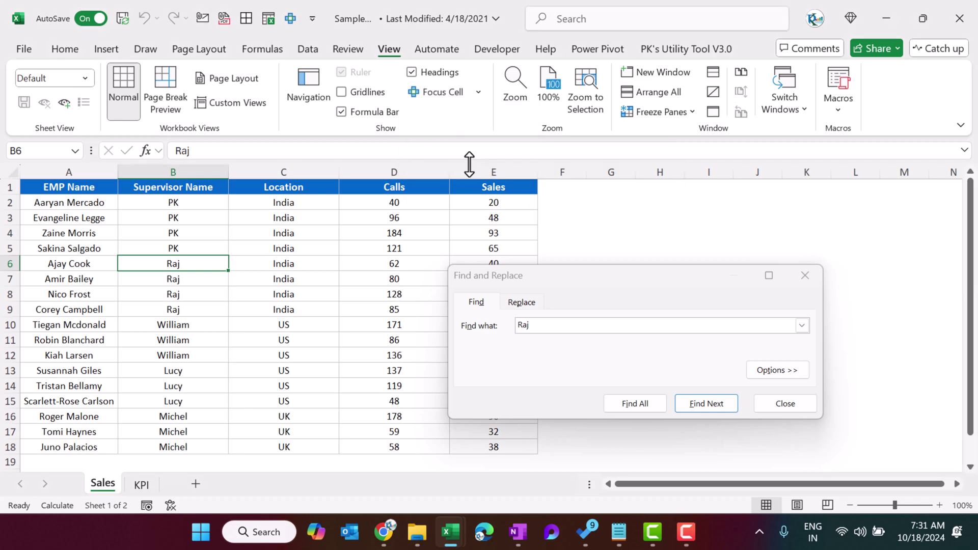
{"action": "left_click", "coordinate": [564, 325]}
{"action": "key", "text": "Return"}
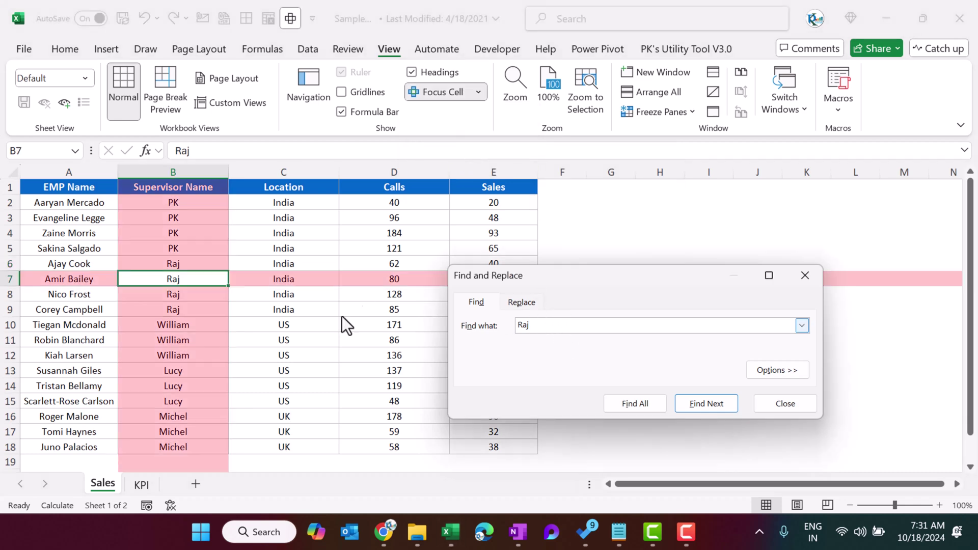